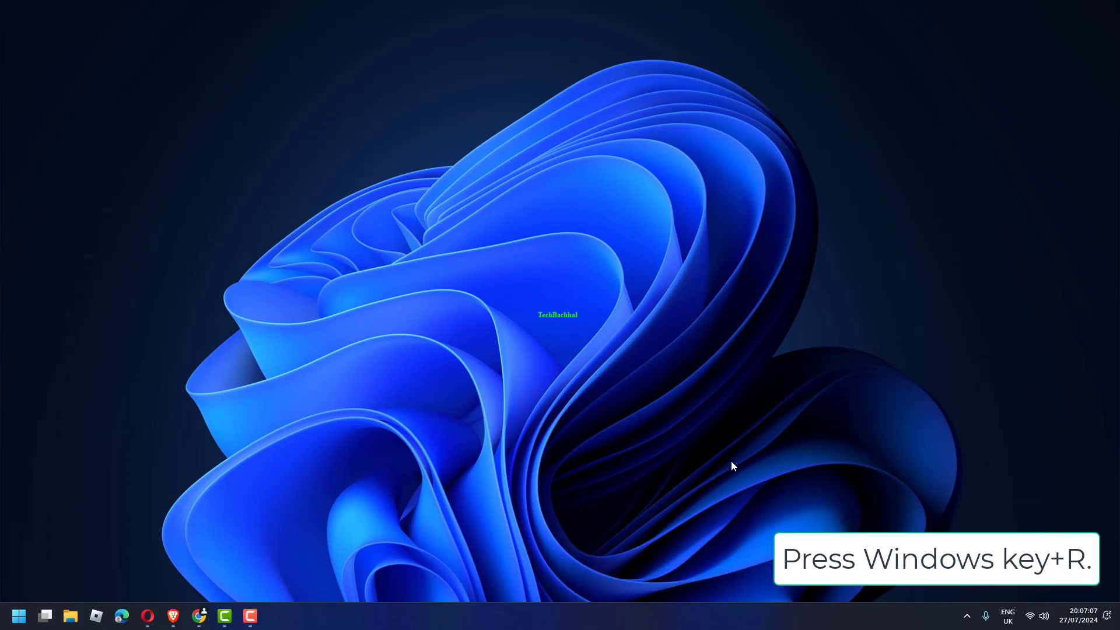
Launch Command Prompt via Run with cmd and run net stop winmgmt, which returns Access is denied
key(super)
key(super+r)
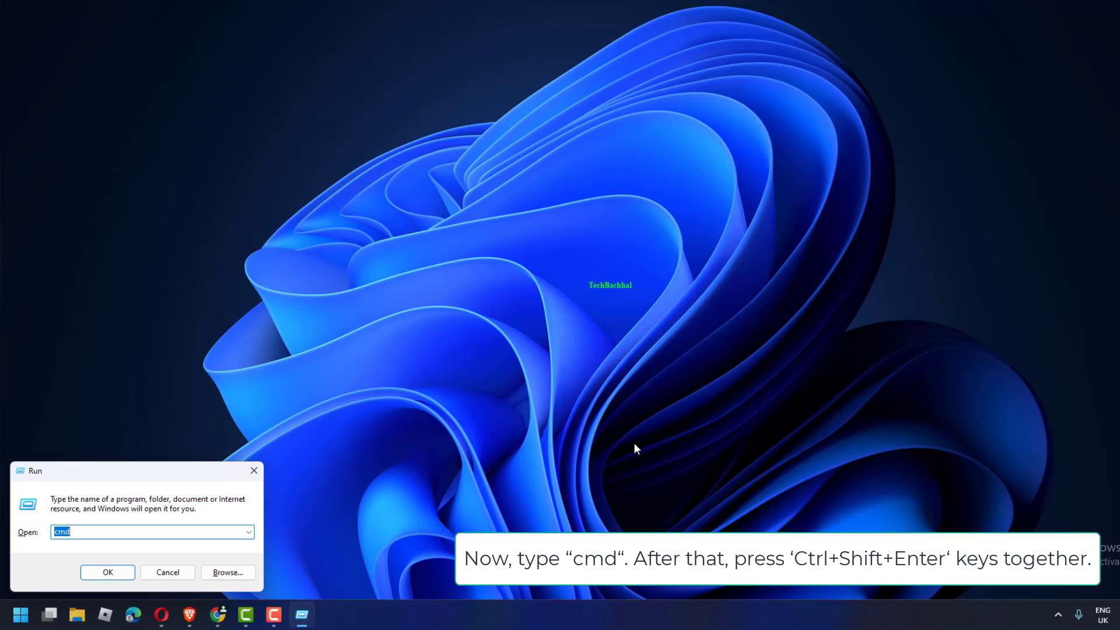
key(ctrl+shift+Return)
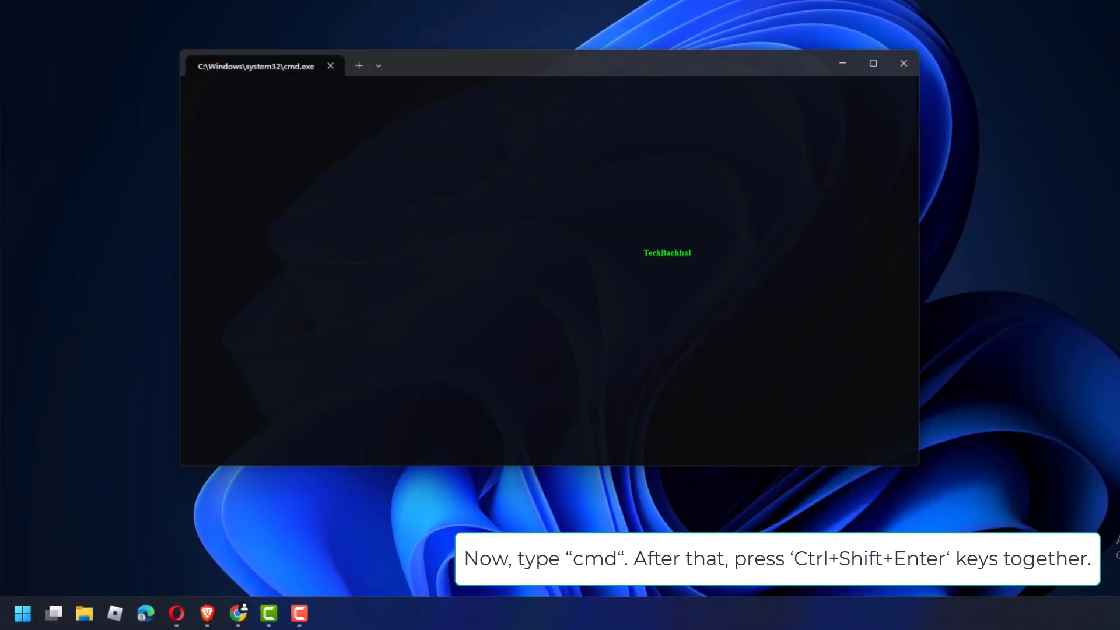
text(net stop winmgmt)
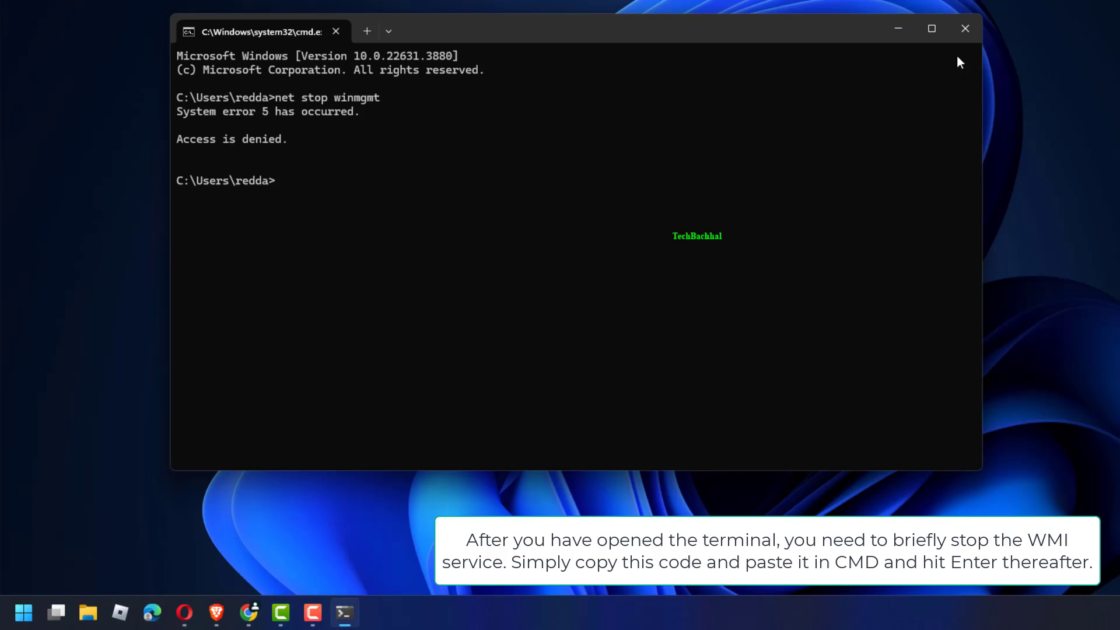
Close the terminal and open File Explorer to browse C:\Windows\System32
click(977, 33)
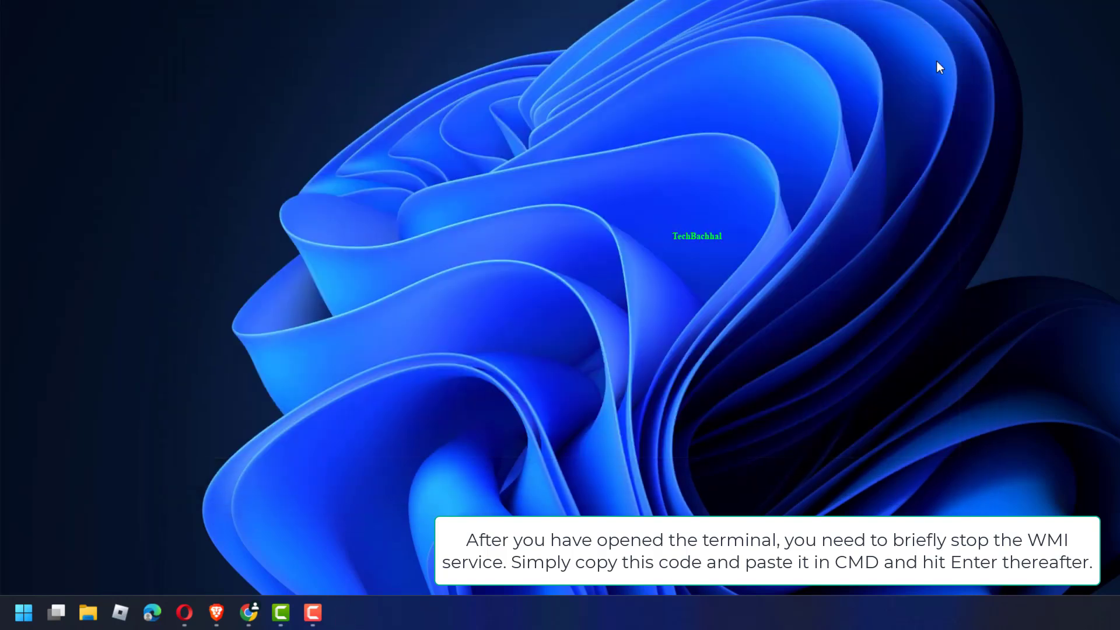
key(super+e)
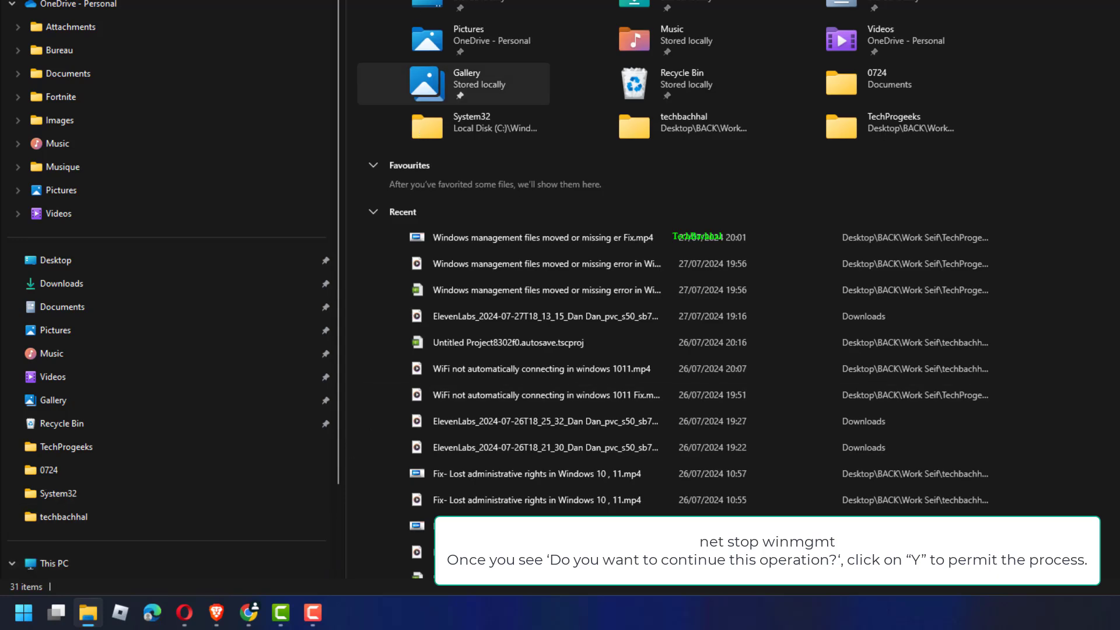
key(alt+d)
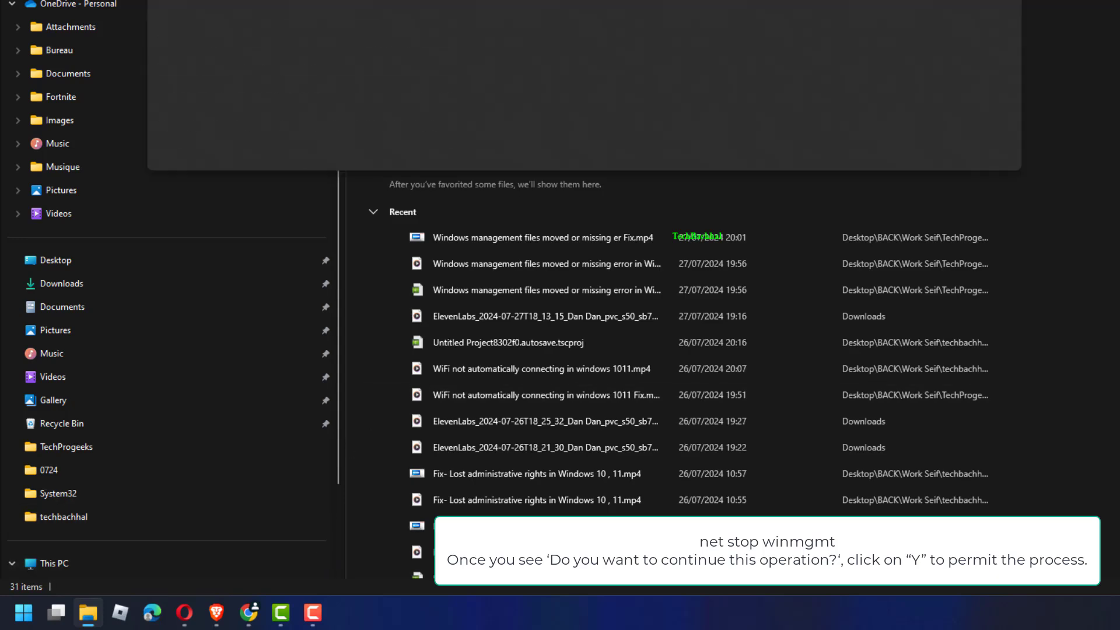
key(Escape)
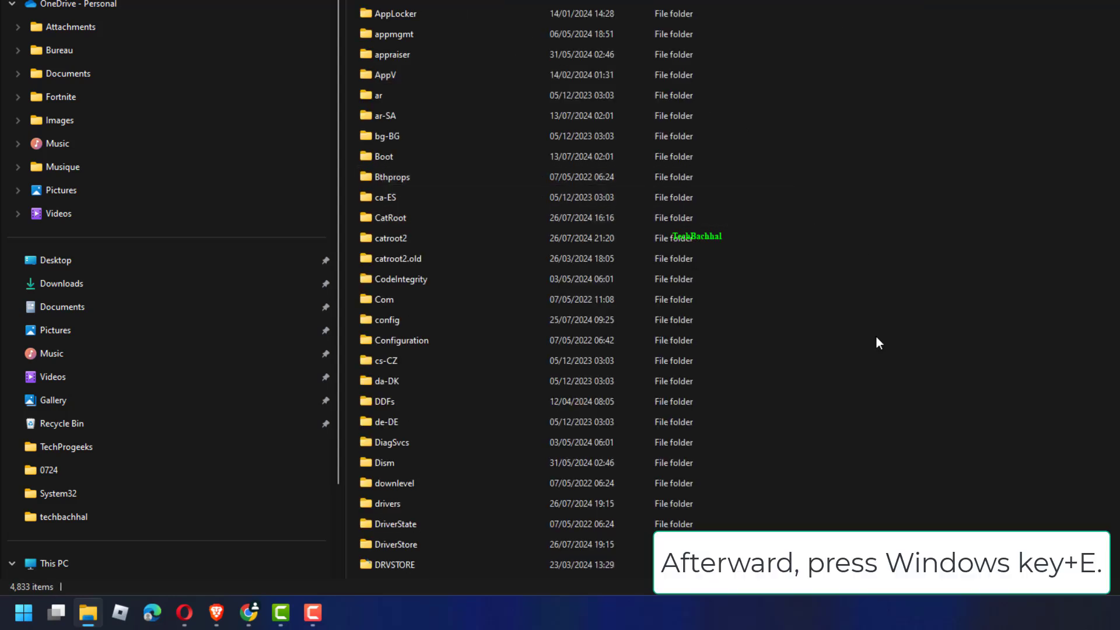
Scroll to the Repository.old folder, select it and bring up its context menu
scroll(849, 353, down, 7)
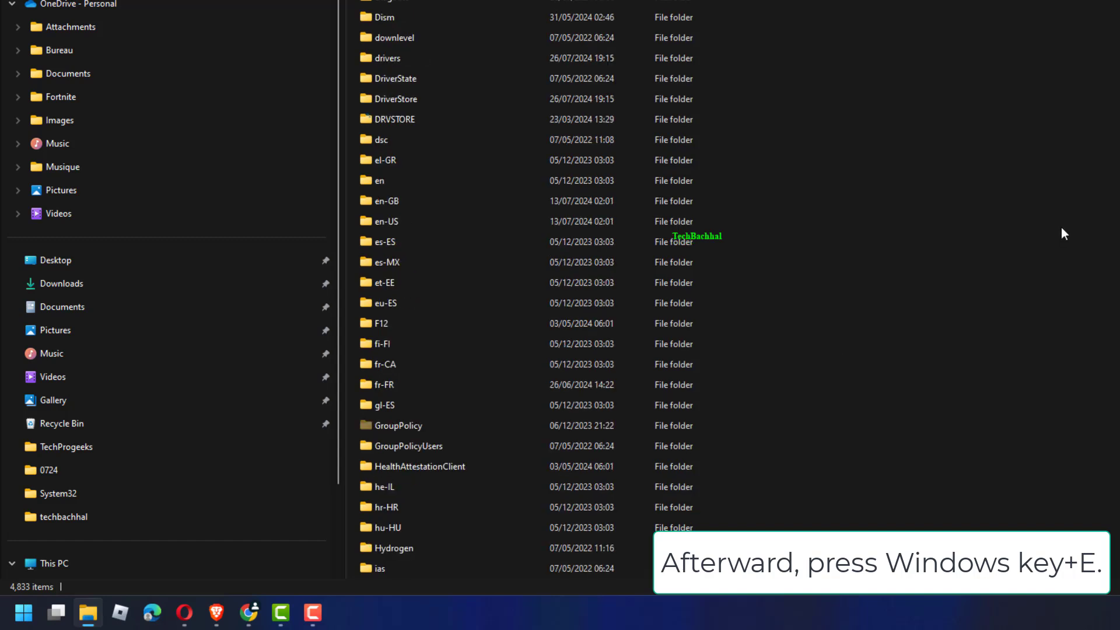
scroll(1077, 211, up, 4)
scroll(1027, 251, down, 20)
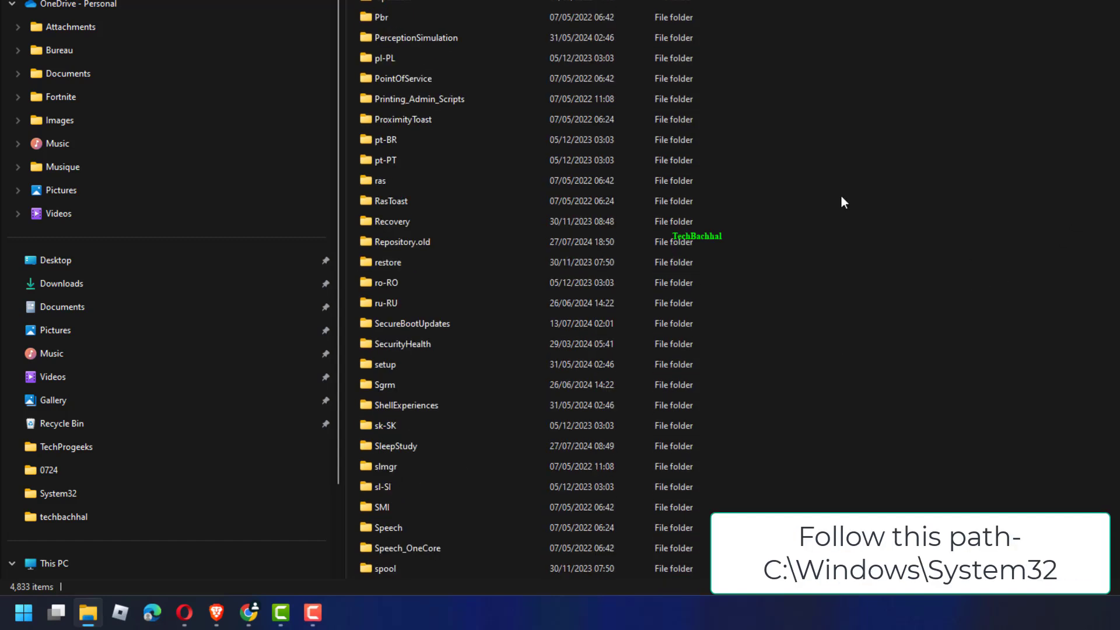
click(500, 241)
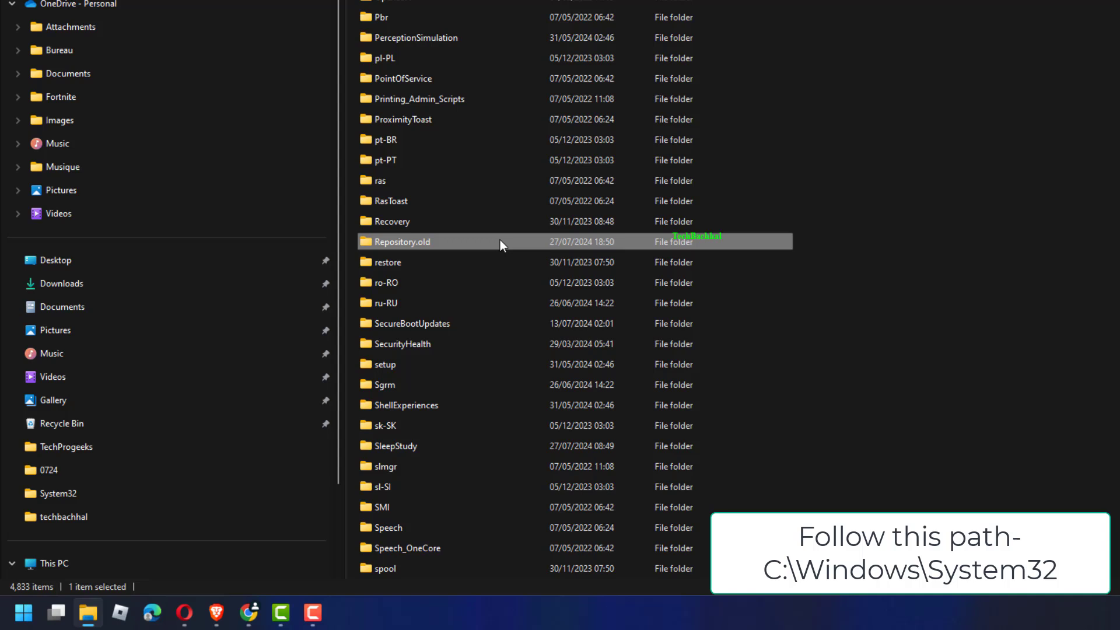
right_click(499, 242)
click(470, 247)
right_click(470, 247)
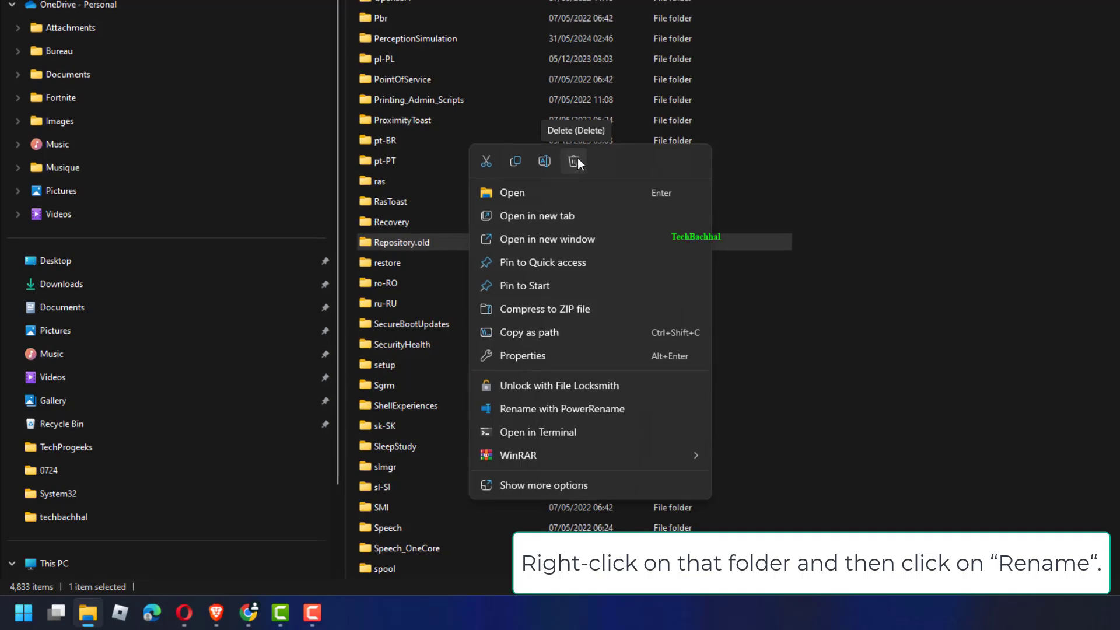
click(982, 153)
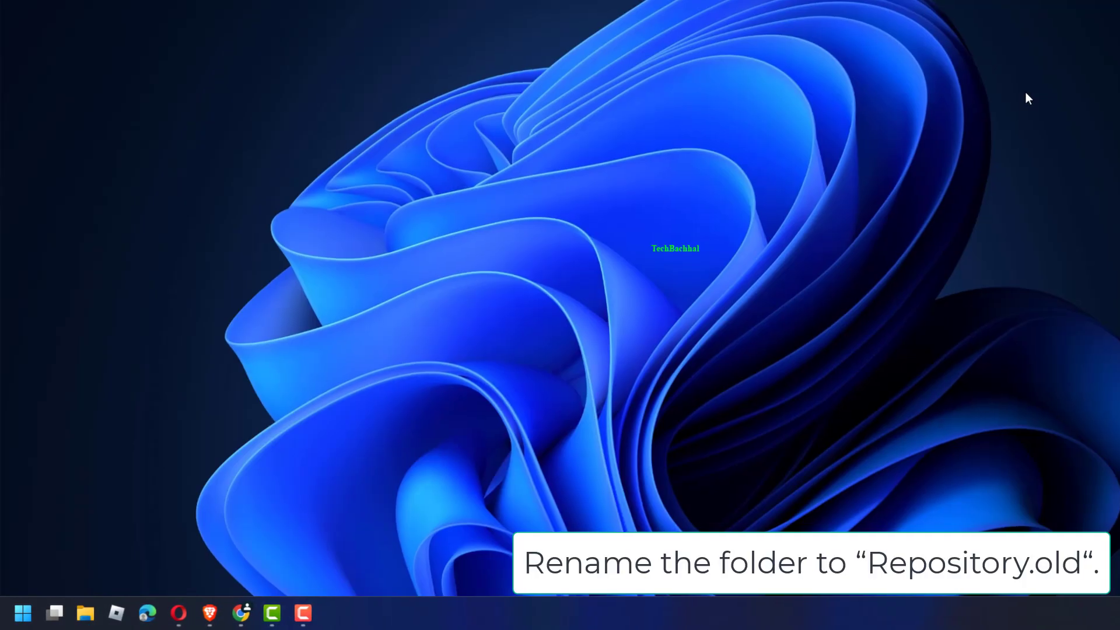
click(51, 611)
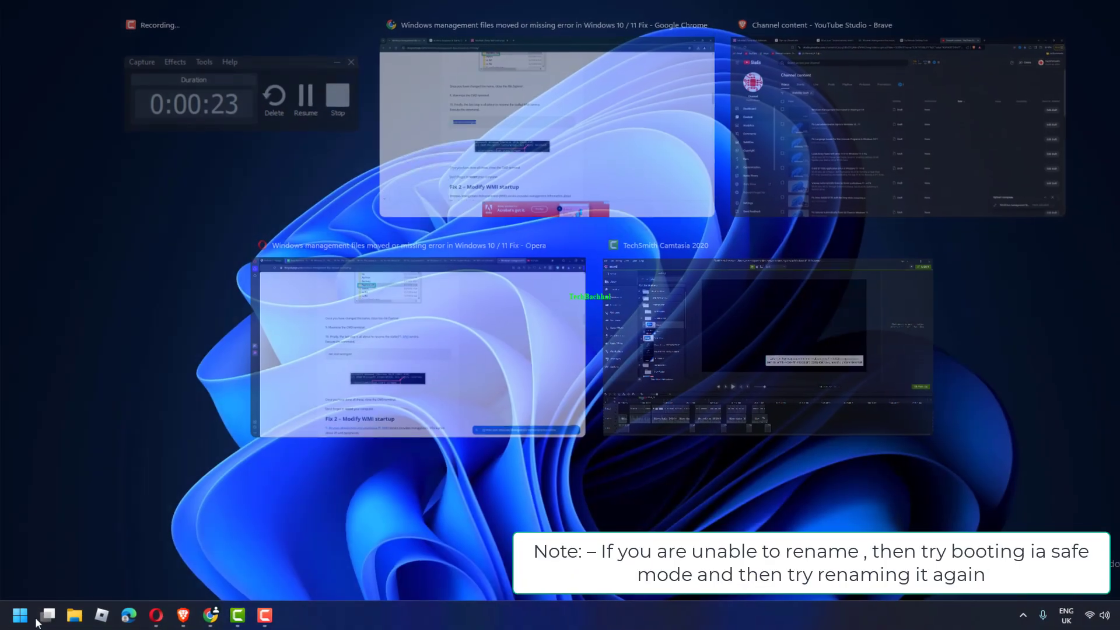
click(37, 622)
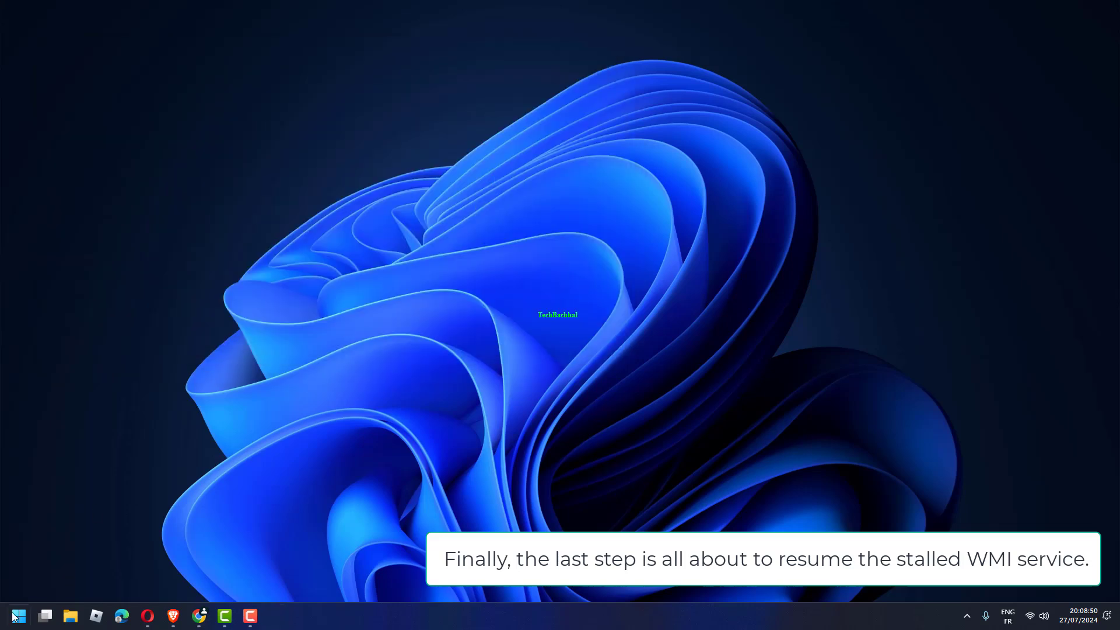
Open the Start menu's power options and dismiss them without restarting
click(14, 617)
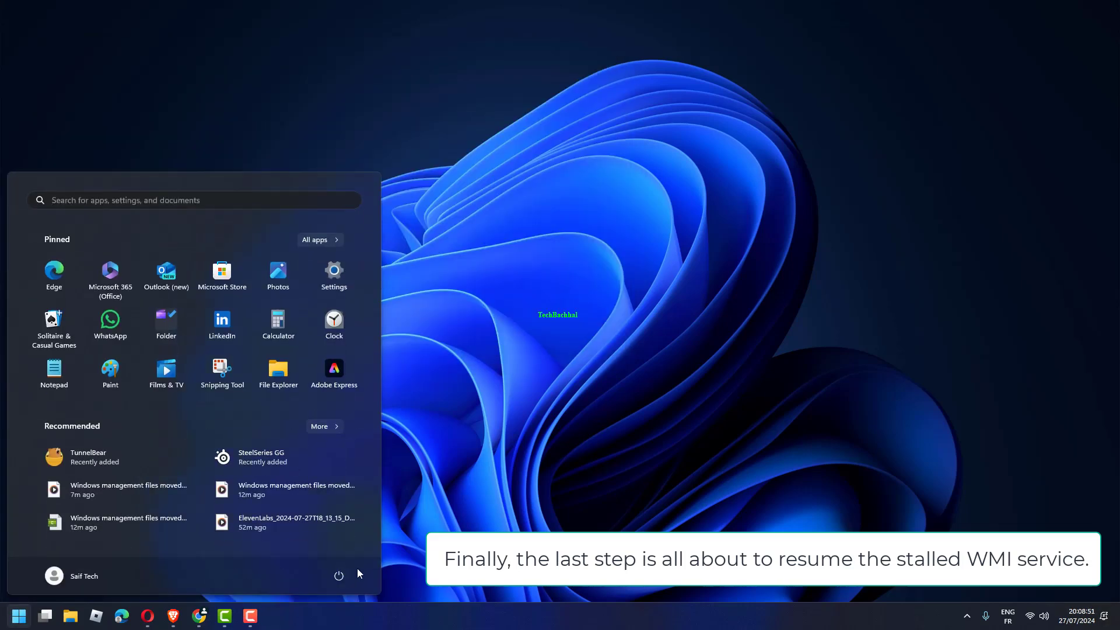
click(338, 574)
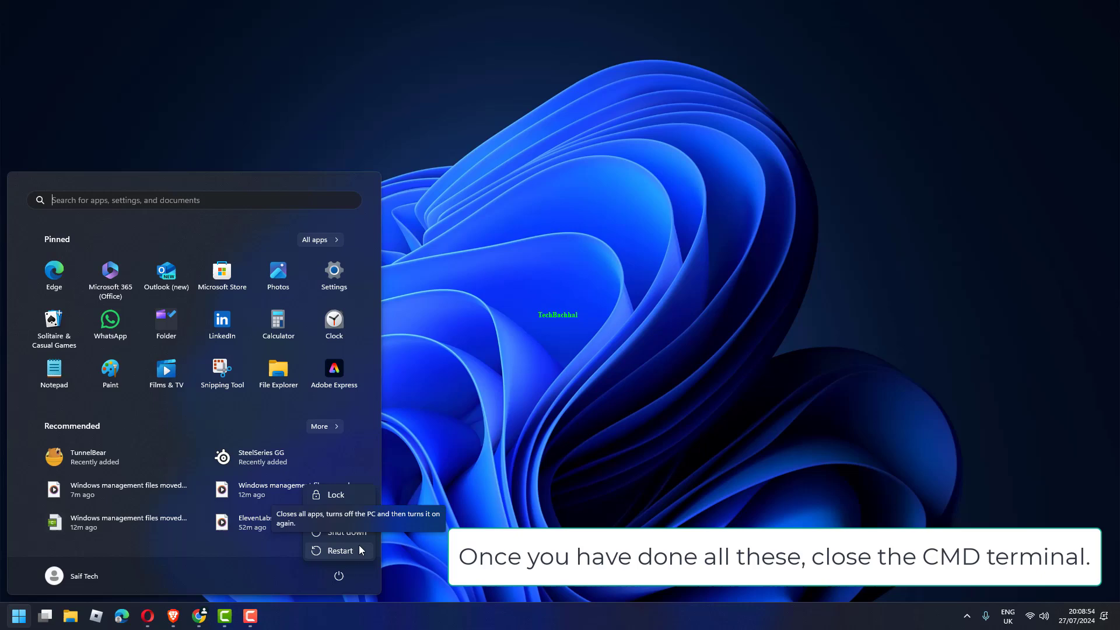
click(545, 415)
click(544, 415)
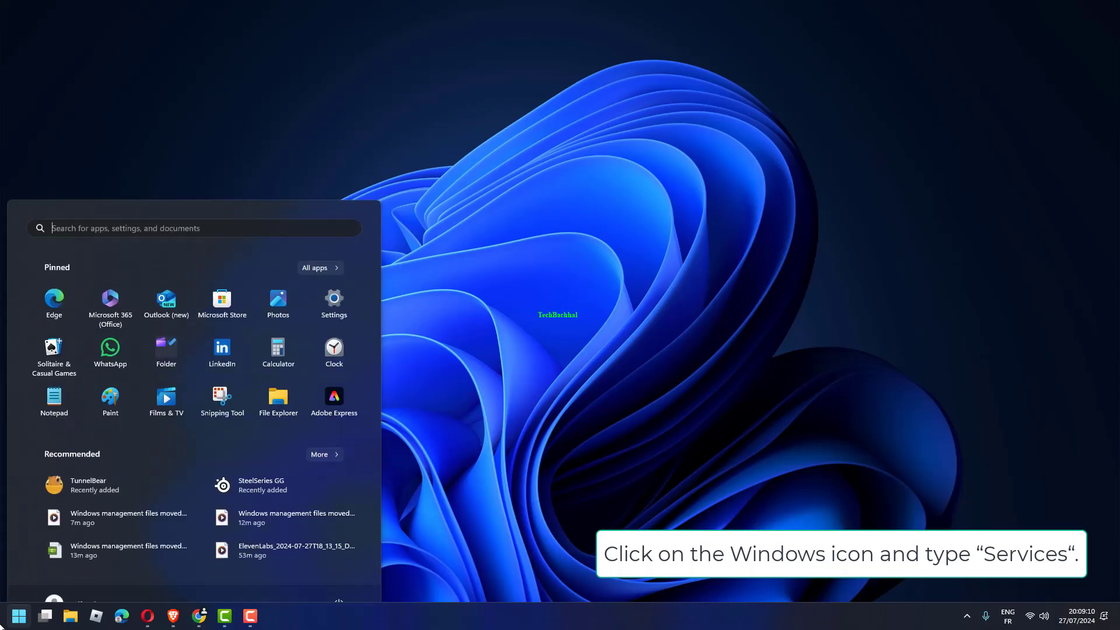
Search the Start menu for 'services' and launch the Services console
text(services)
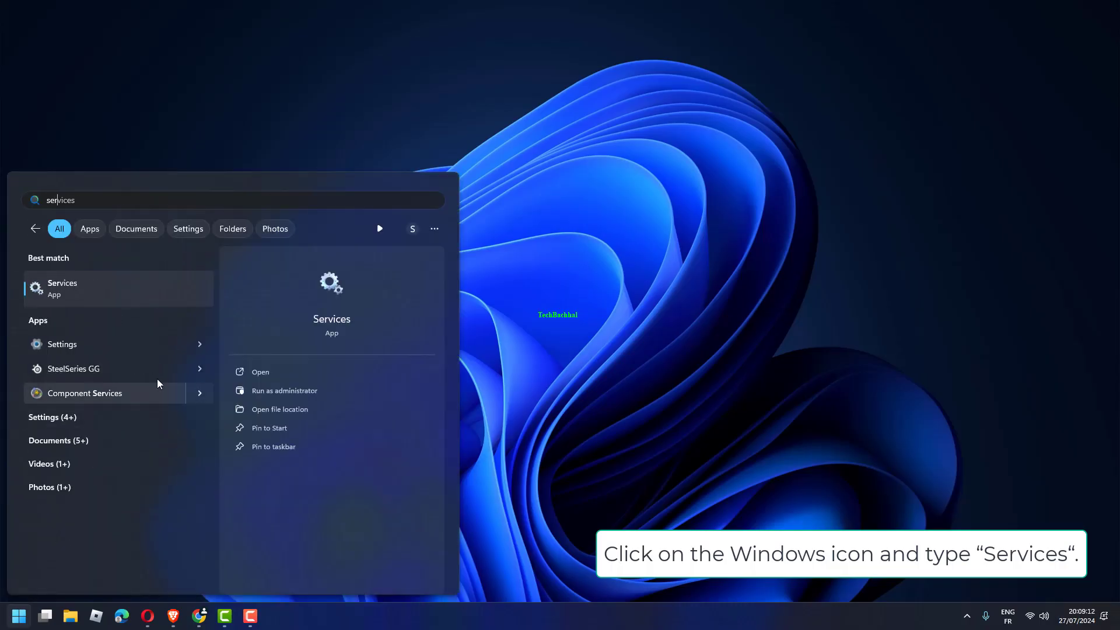
key(Return)
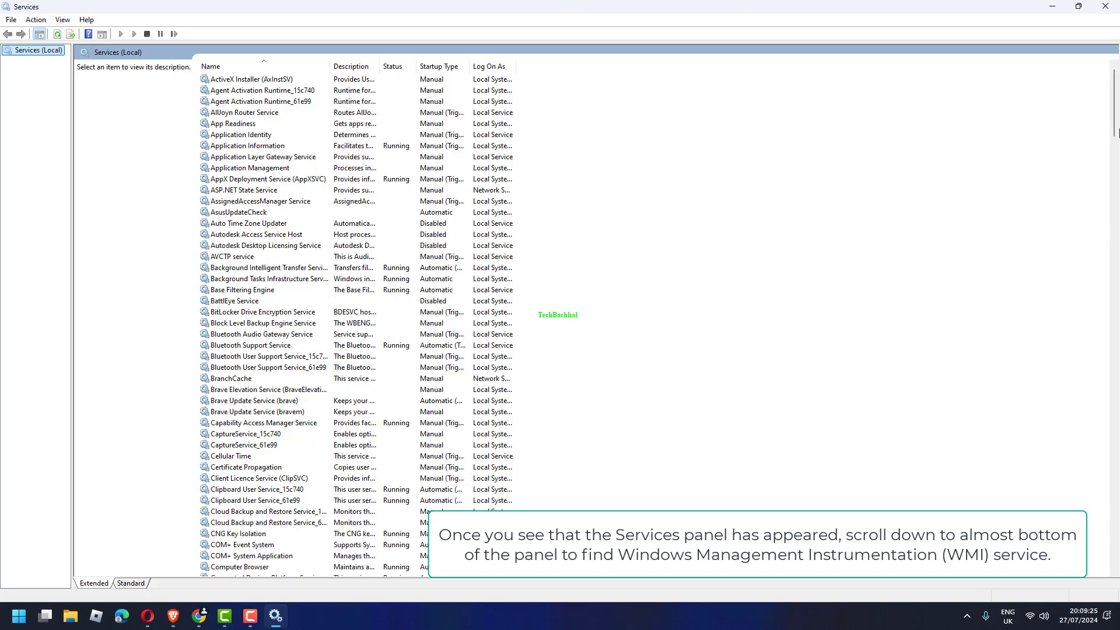
Scroll down the services list and select Windows Management Instrumentation
drag(1115, 132, 1045, 552)
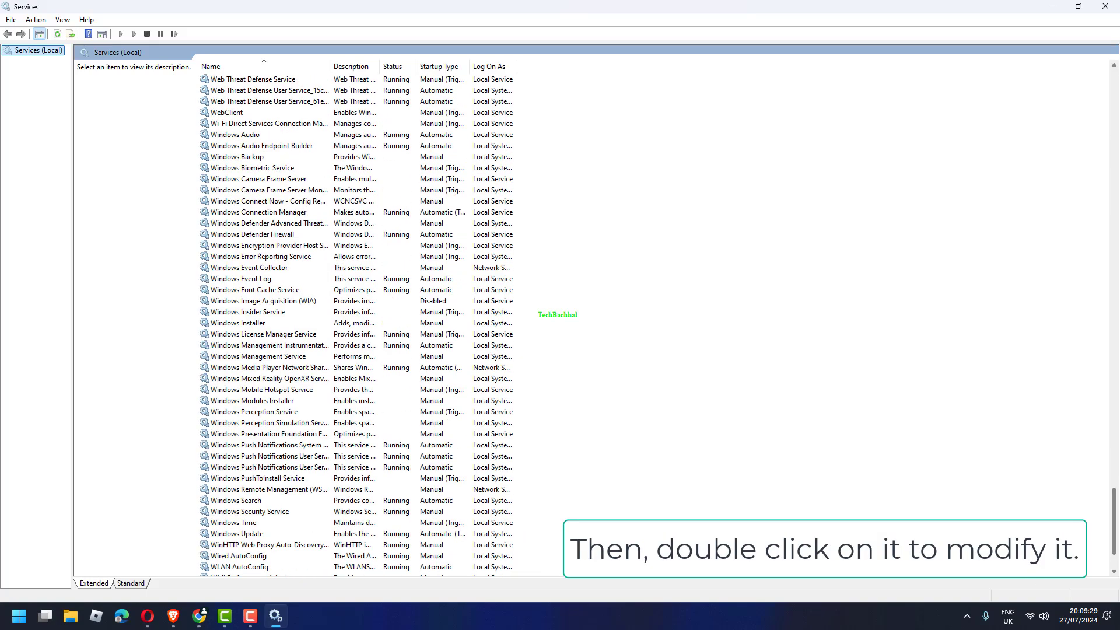
drag(1114, 548, 1115, 573)
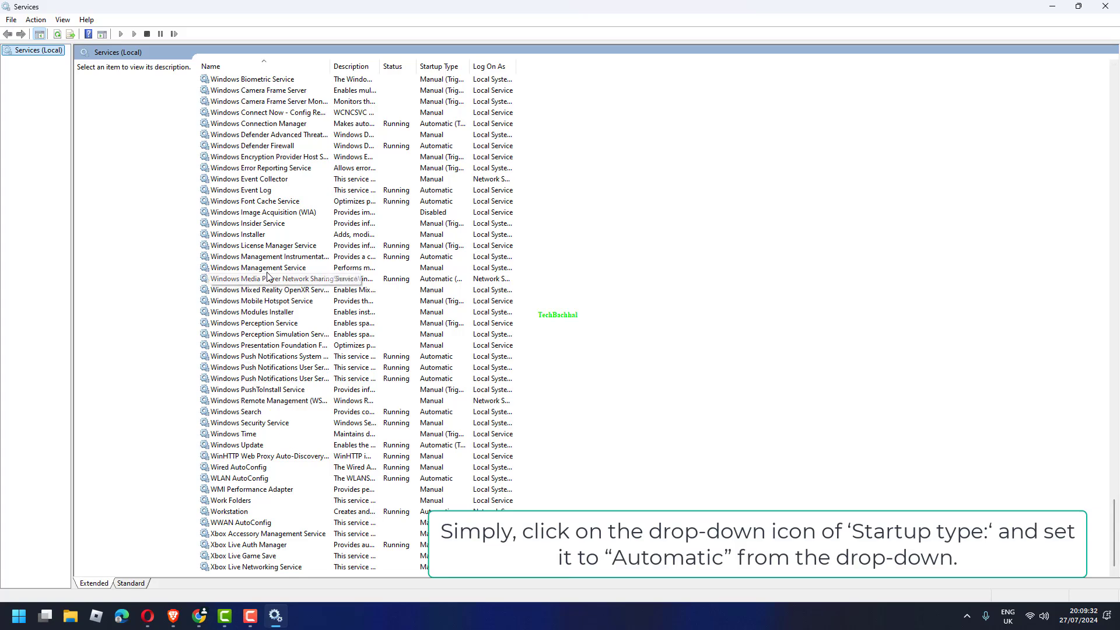
click(289, 257)
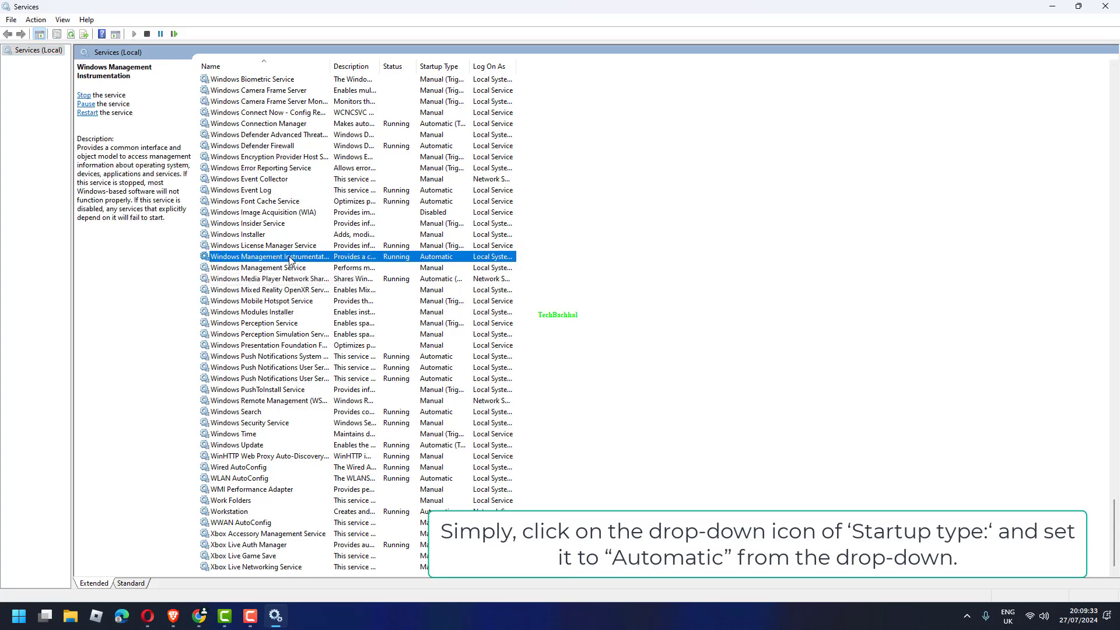
Confirm the WMI service's startup type is Automatic in its properties, then close Services
double_click(319, 257)
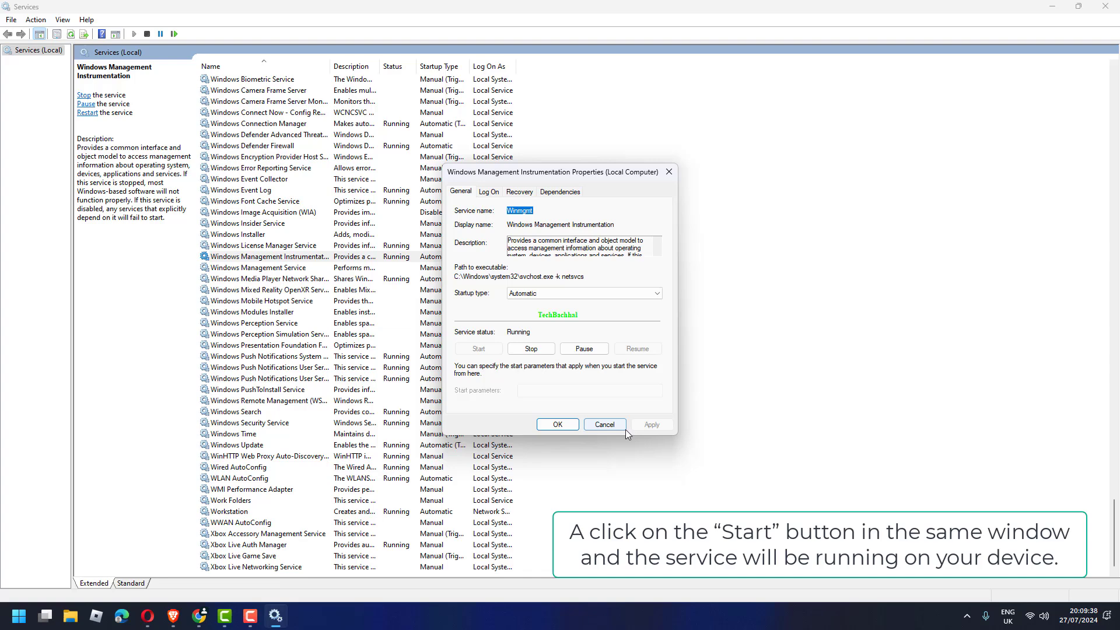
click(549, 429)
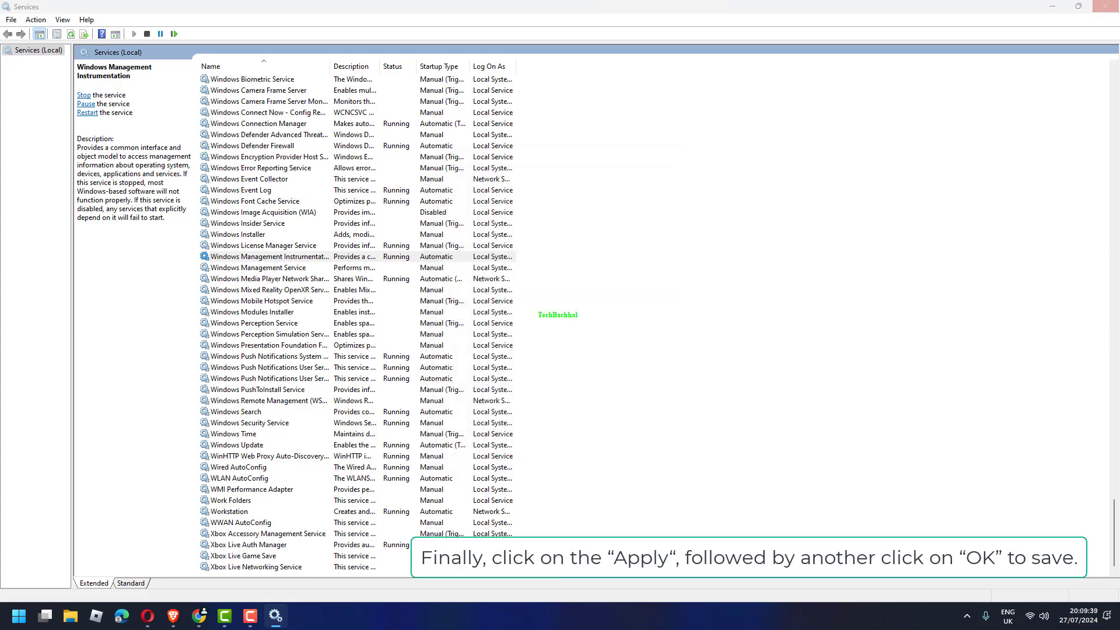
click(1105, 7)
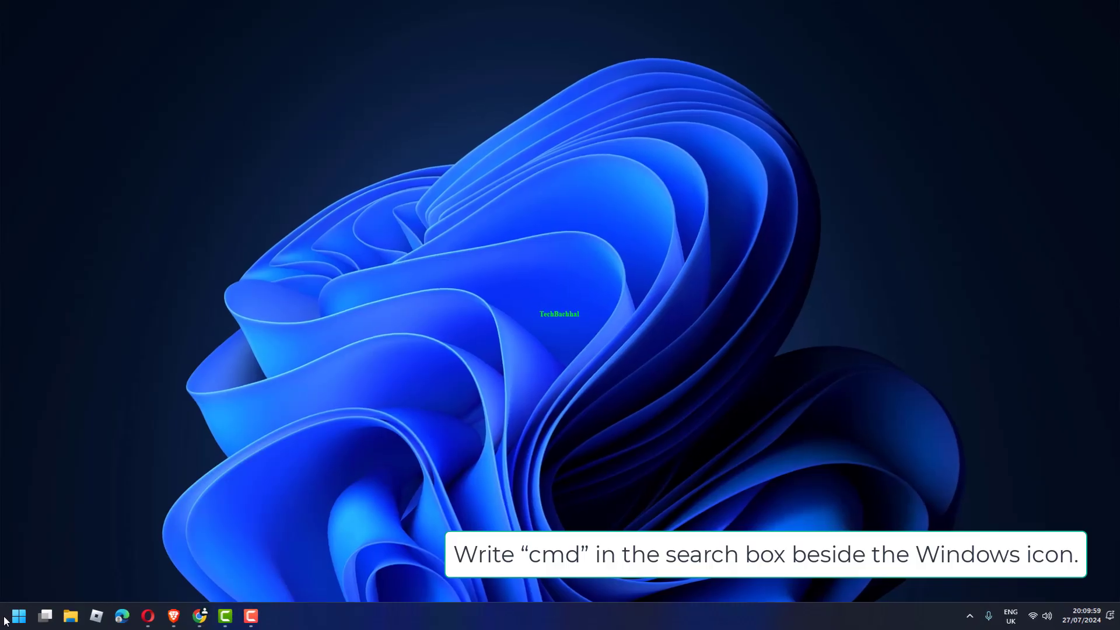
Run Command Prompt as administrator from a Start search for cmd, then close WMI Tester
click(18, 612)
text(cmd)
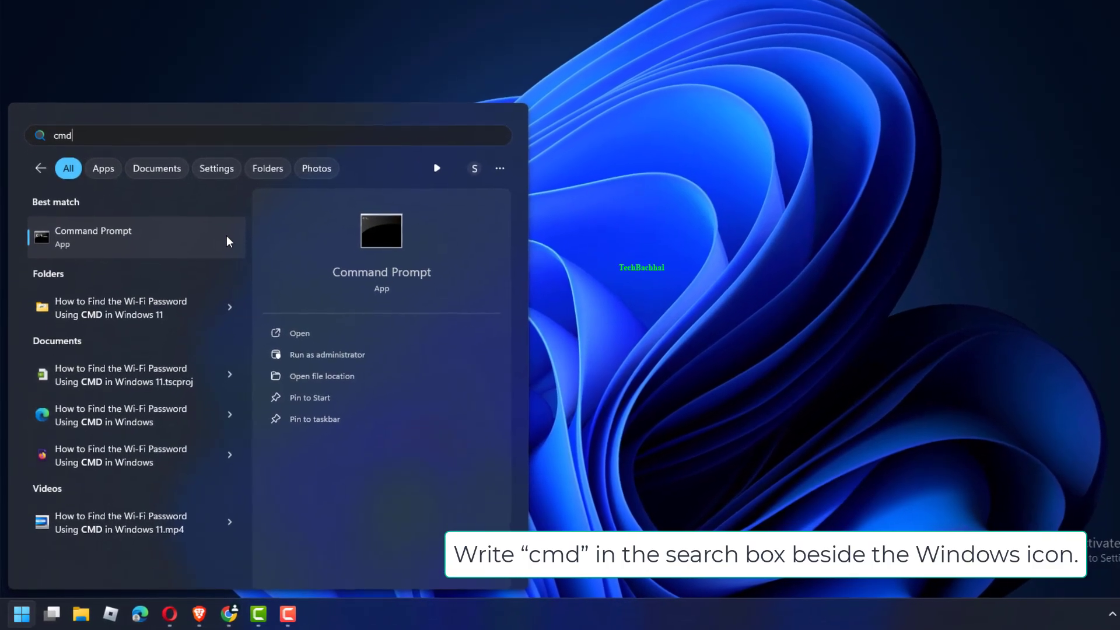
right_click(163, 252)
key(Escape)
click(184, 235)
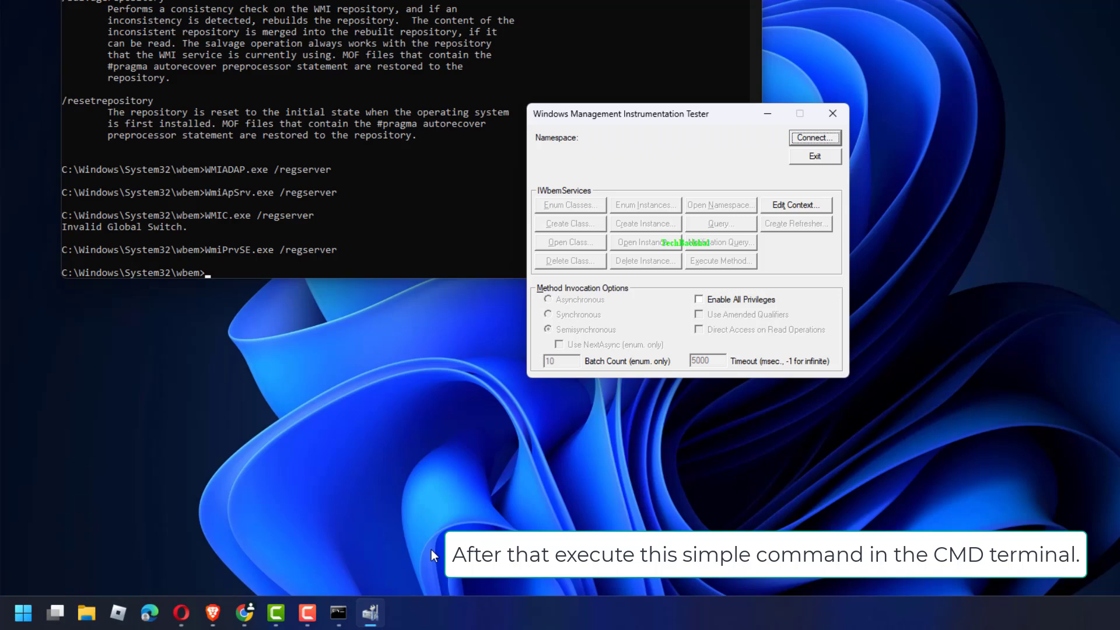
click(821, 152)
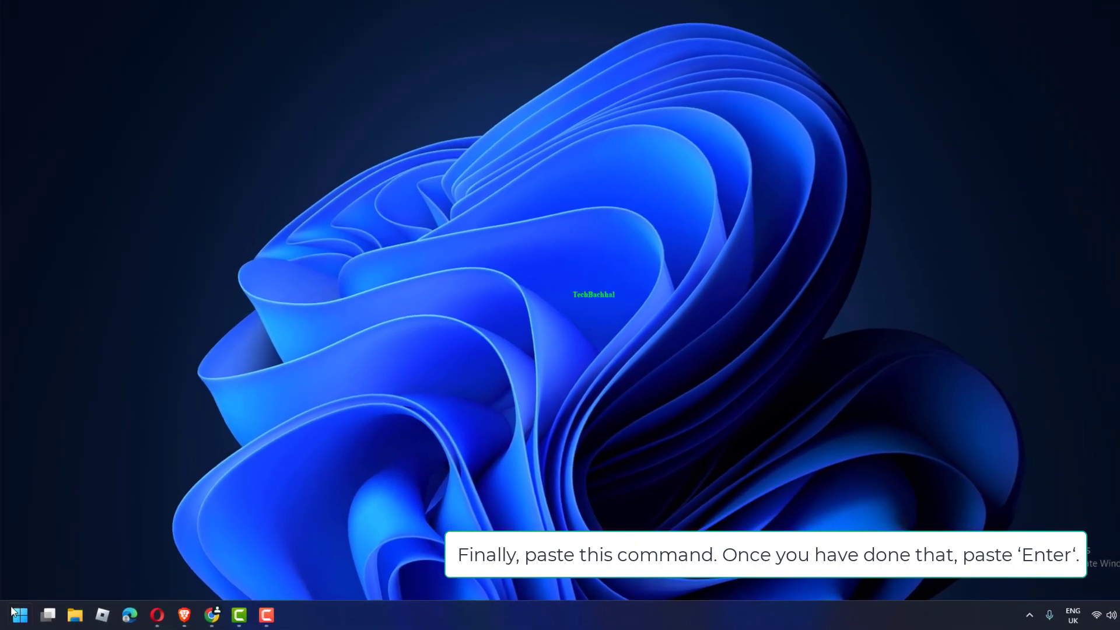
Search cmd in the Start menu and launch Command Prompt as administrator
click(12, 612)
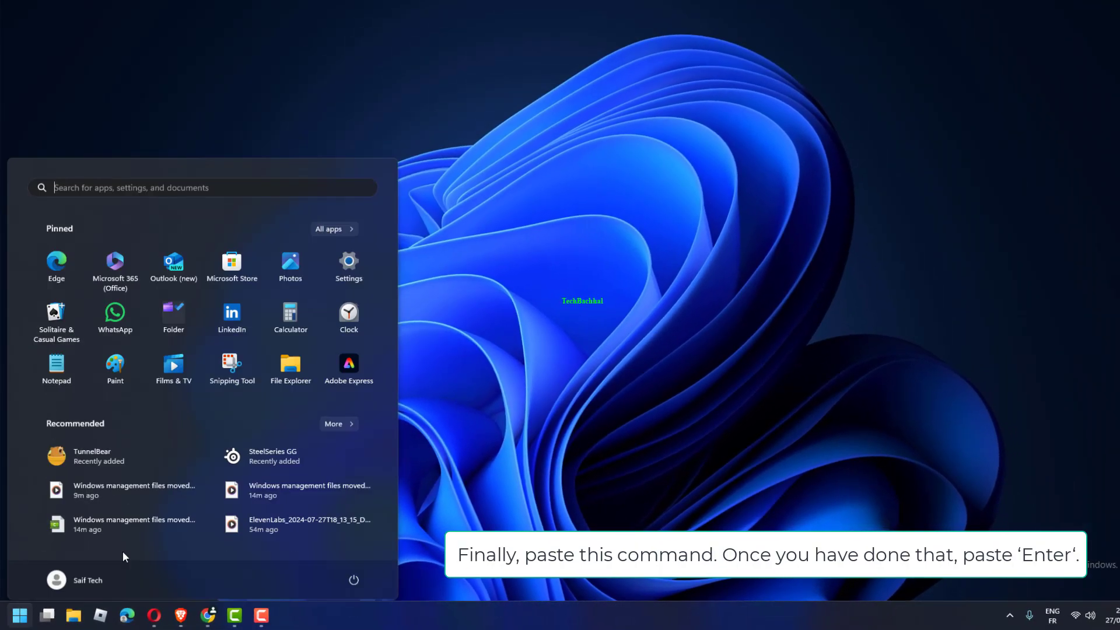
click(342, 577)
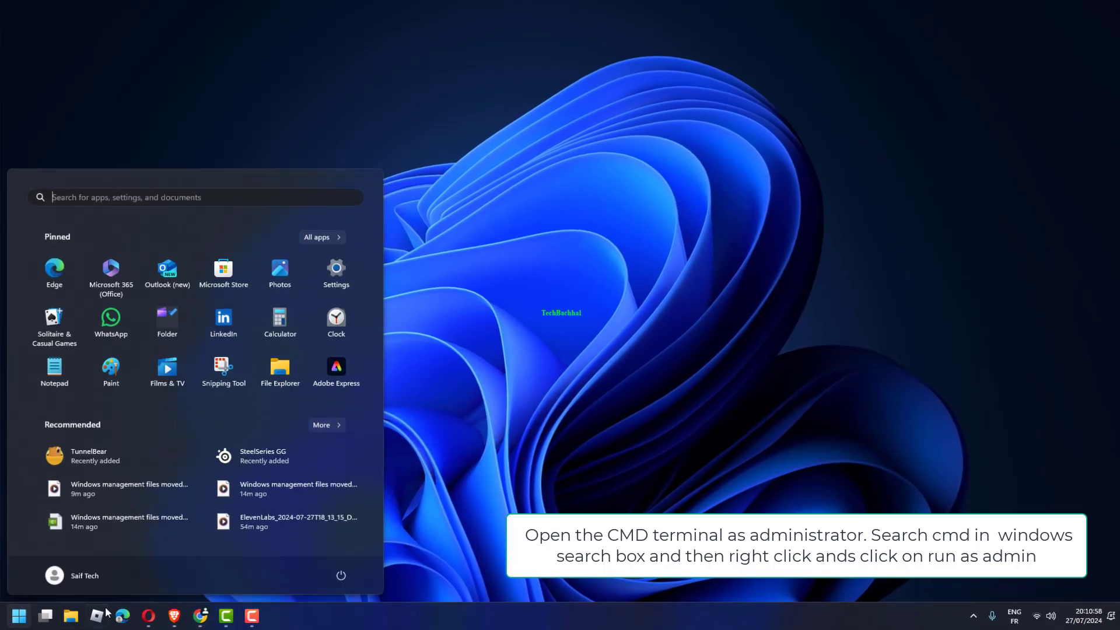
text(cmd)
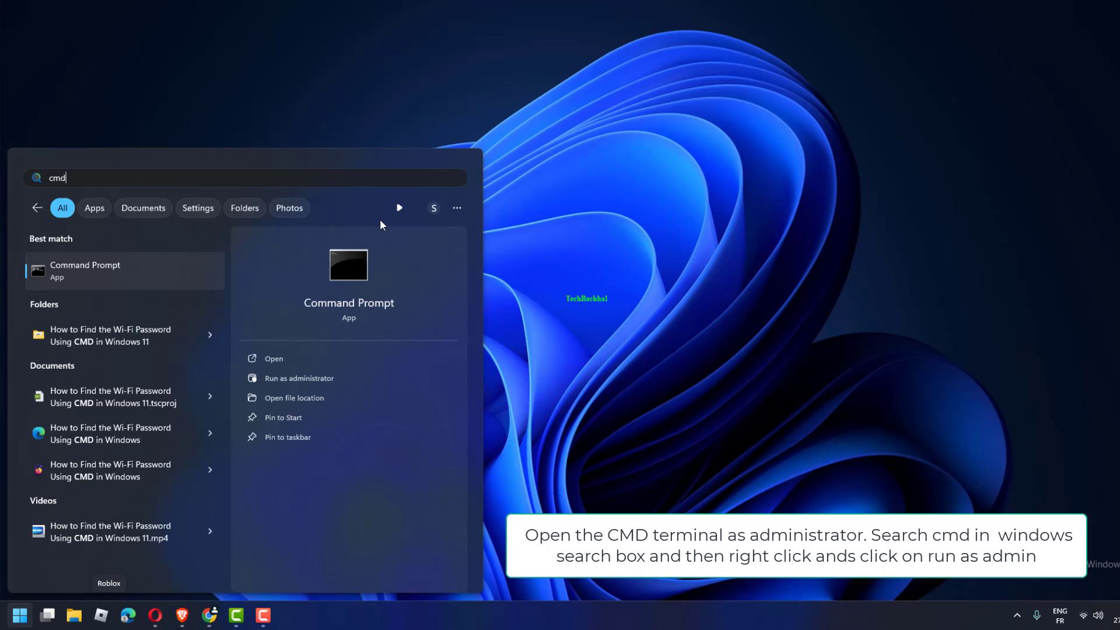
right_click(160, 275)
click(201, 267)
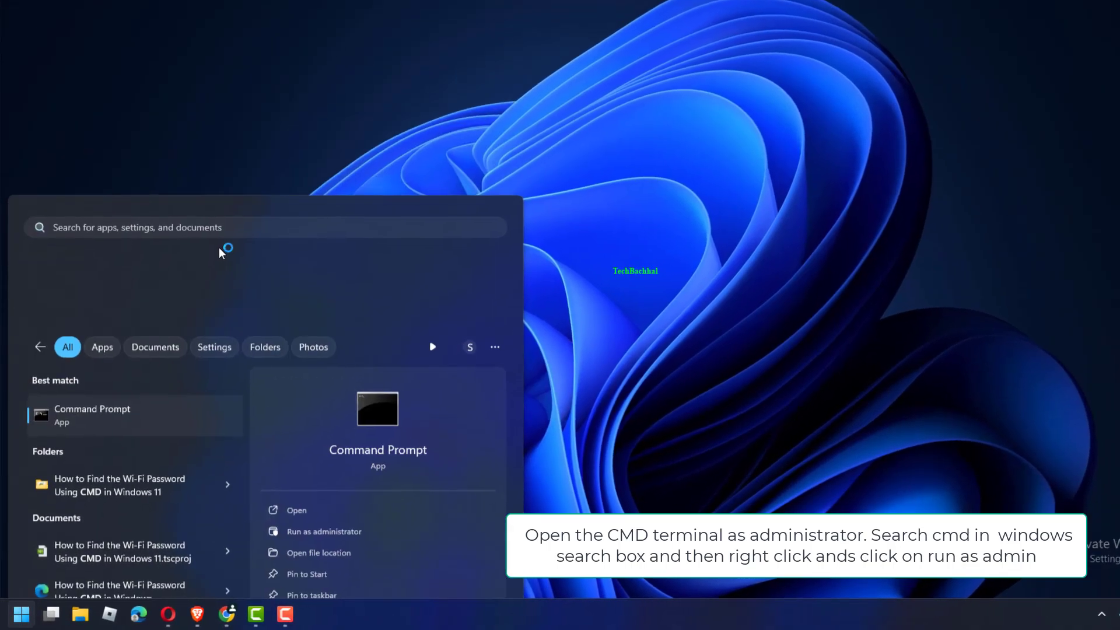
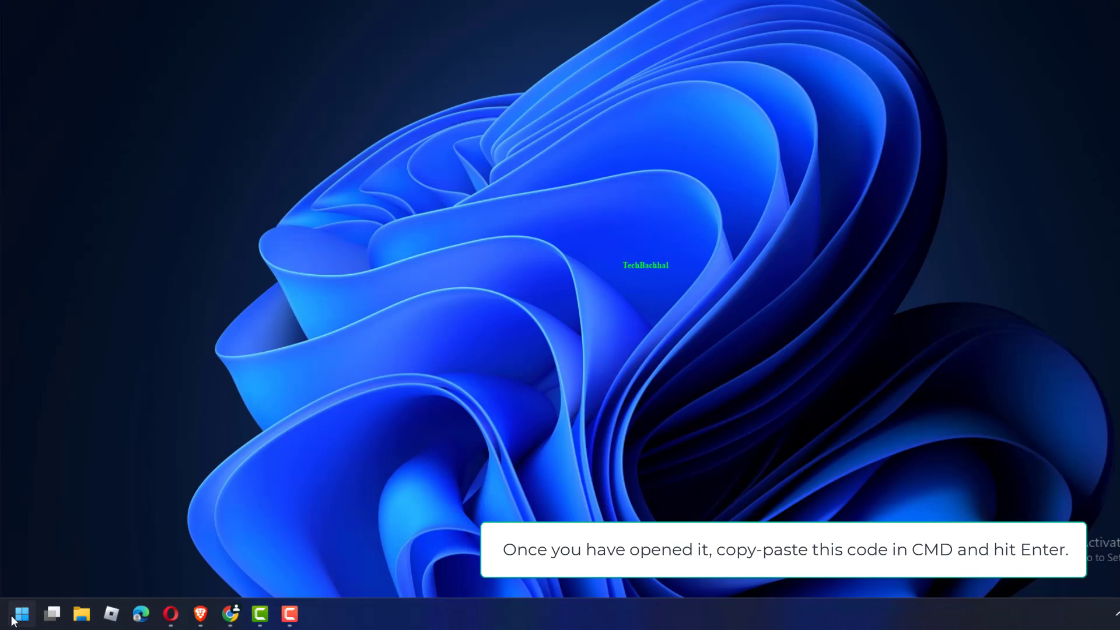
Open the Start menu's Power button menu so Restart, Shut down, Sleep and Lock appear
key(super)
click(369, 571)
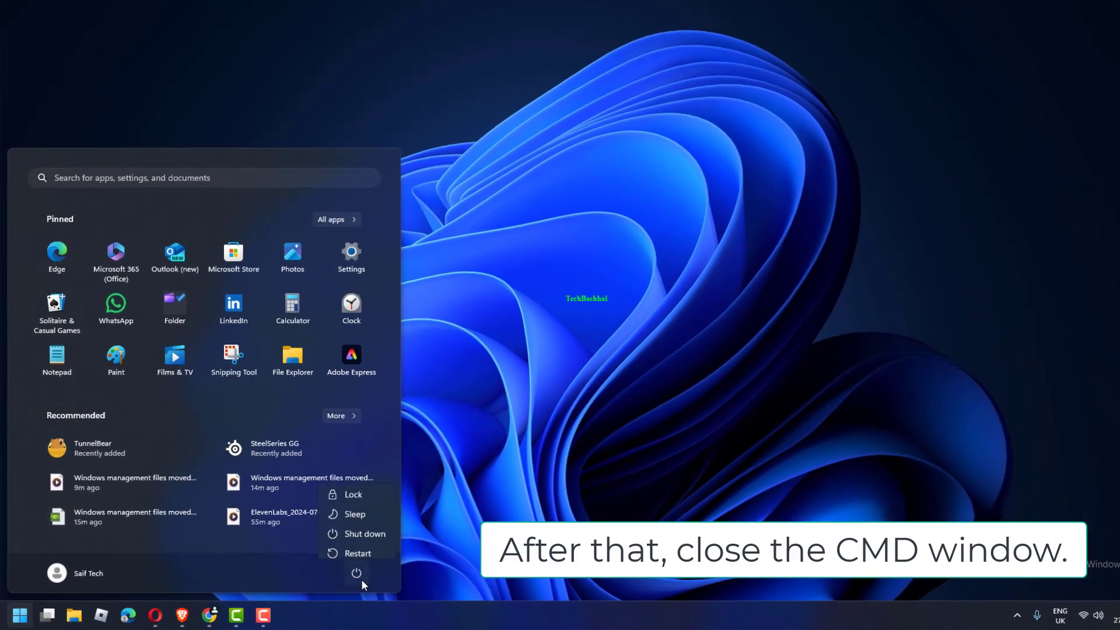